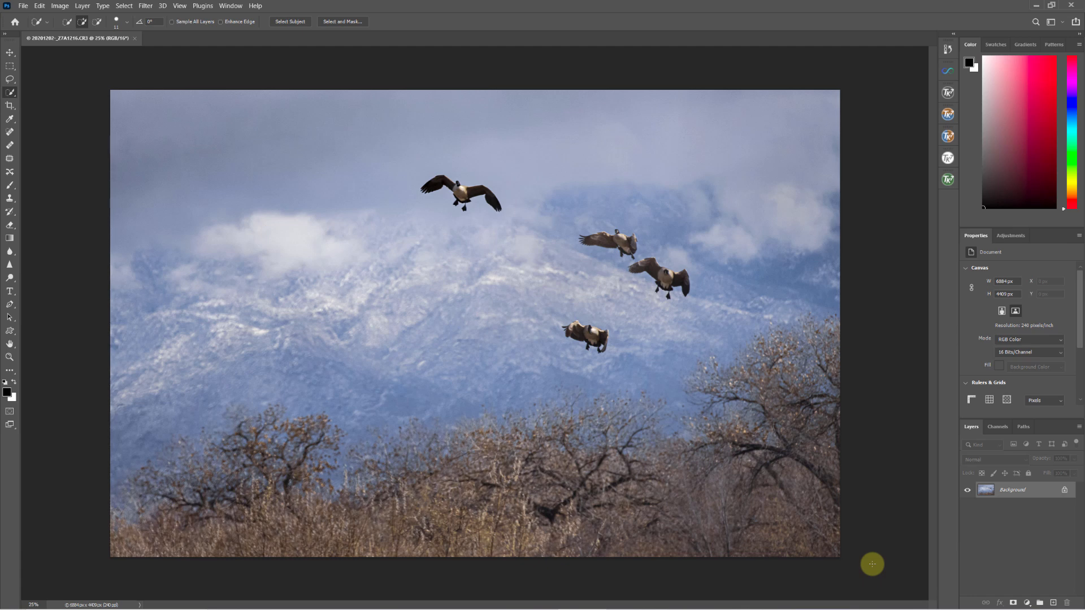
On a duplicate of the Background layer, select the four flying geese as the subject and expand the selection by 25 pixels
key("ctrl+j")
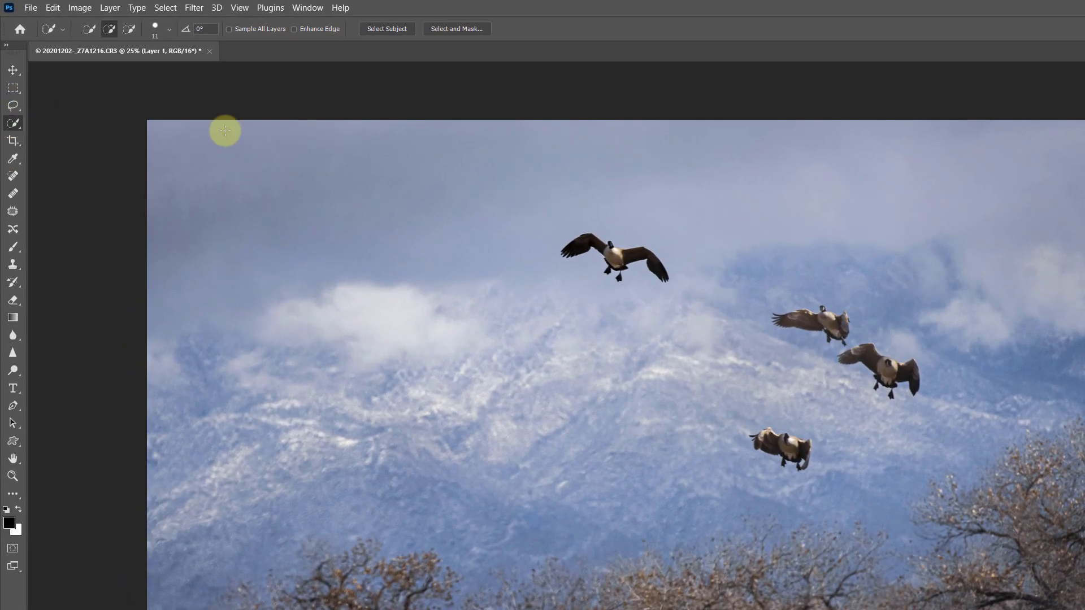
left_click(393, 30)
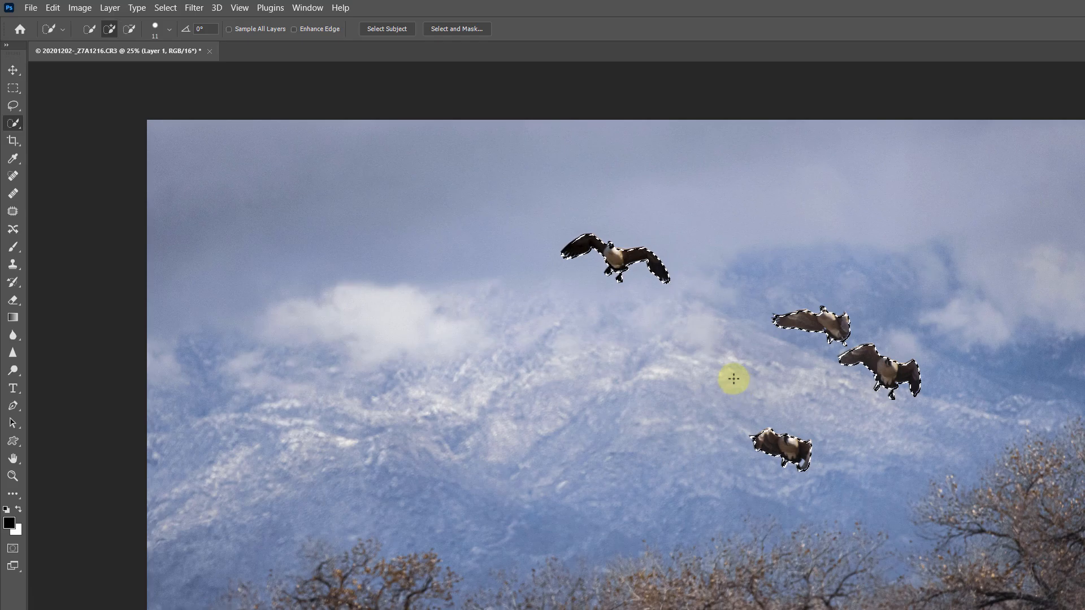
left_click(165, 8)
mouse_move(188, 250)
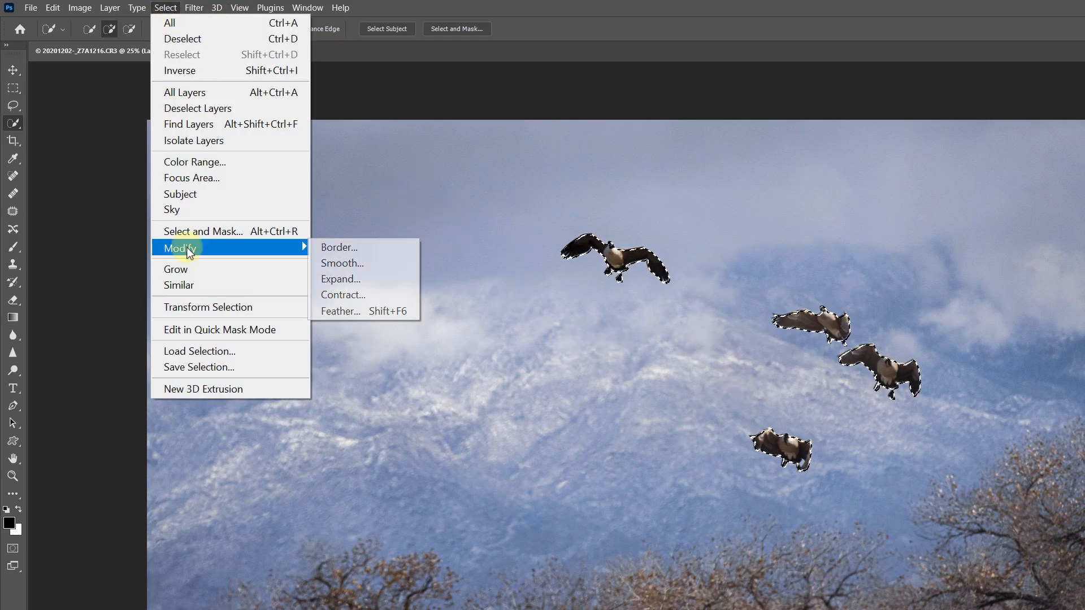
left_click(348, 279)
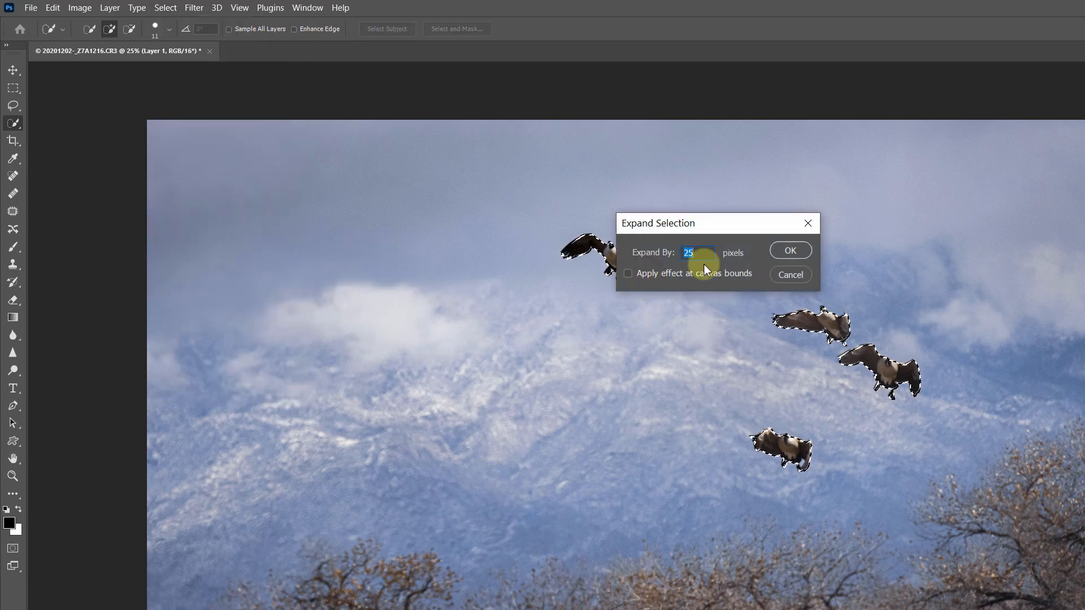
left_click(791, 252)
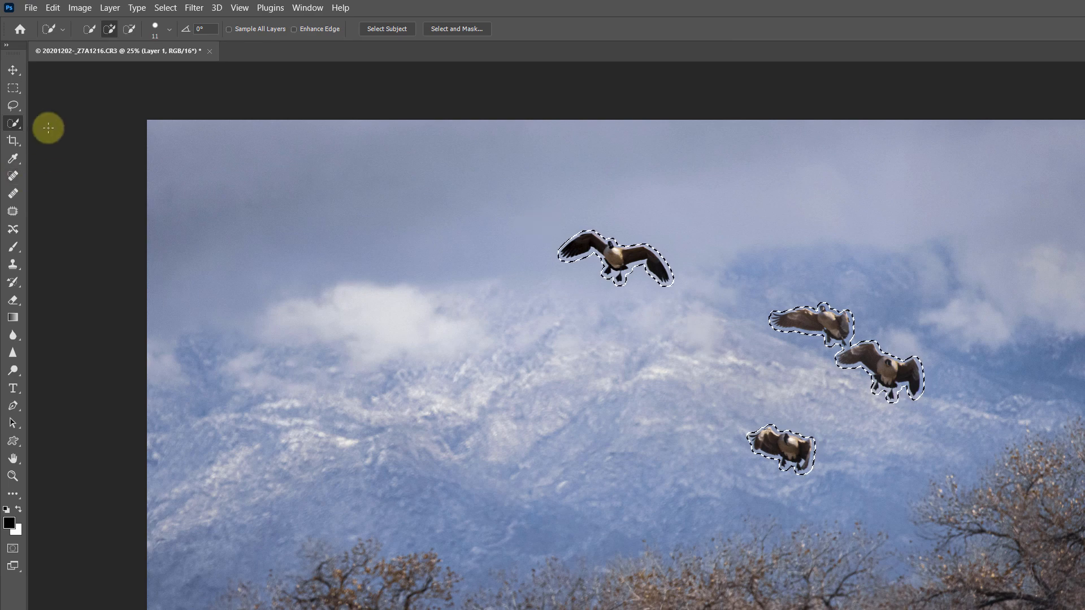
Remove the selected geese with Content-Aware Fill, outputting to the current layer, and clear the selection
left_click(54, 8)
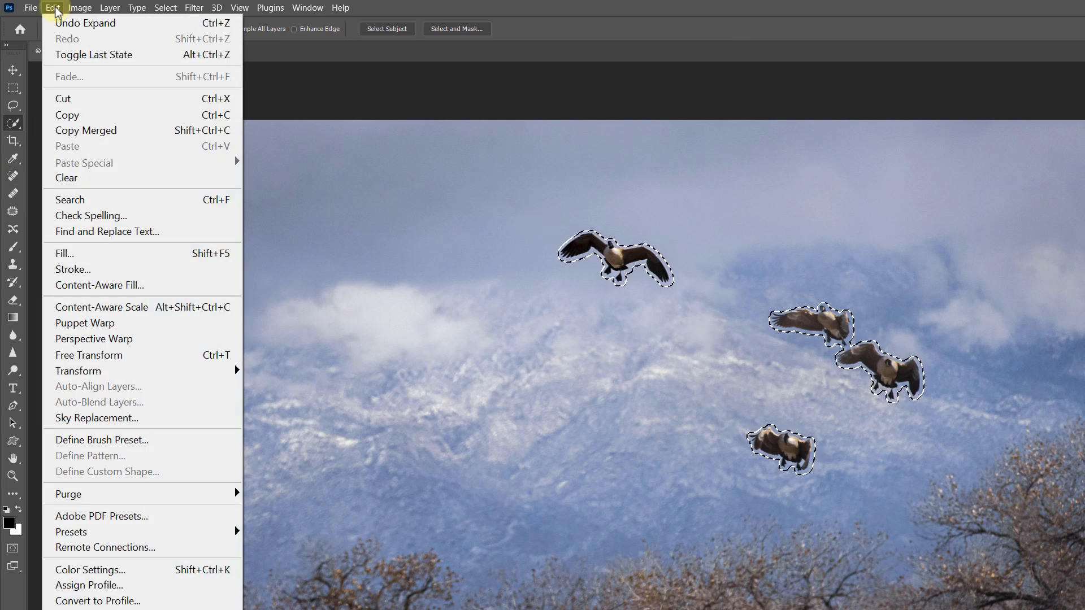
left_click(73, 289)
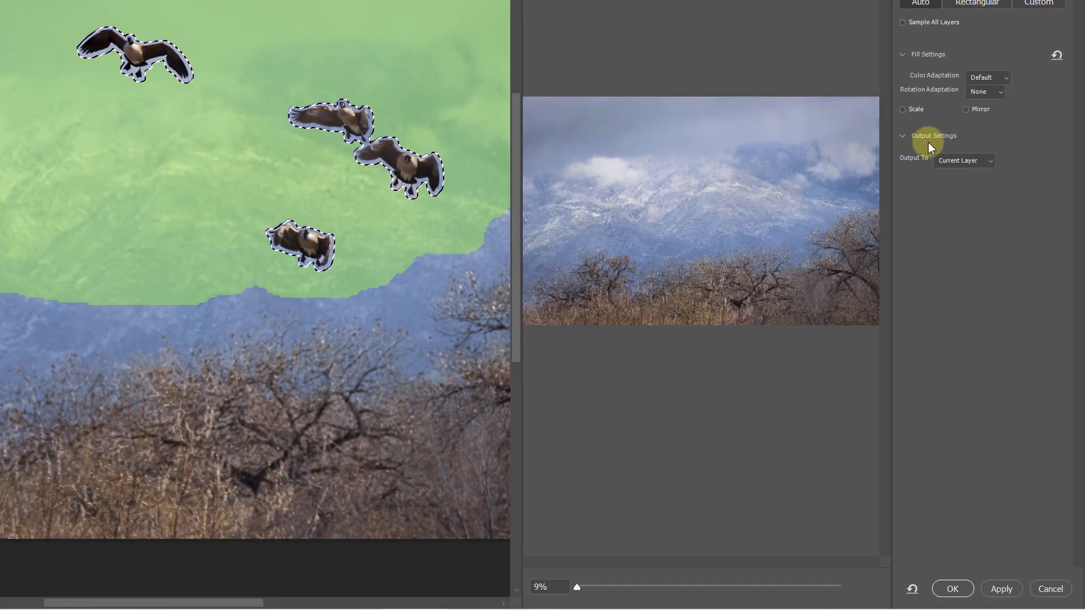
left_click(990, 164)
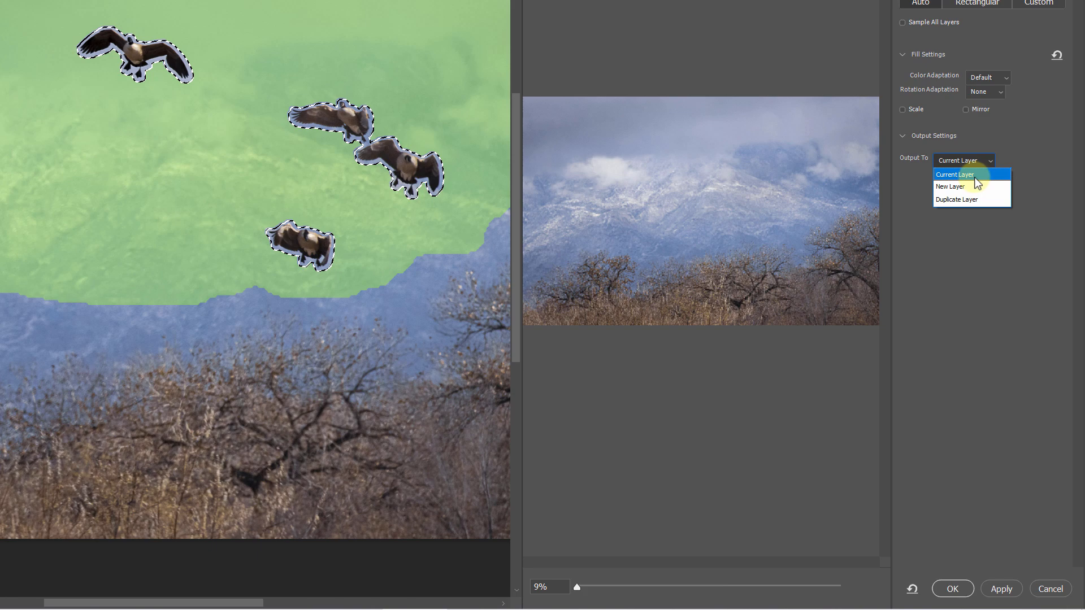
left_click(975, 178)
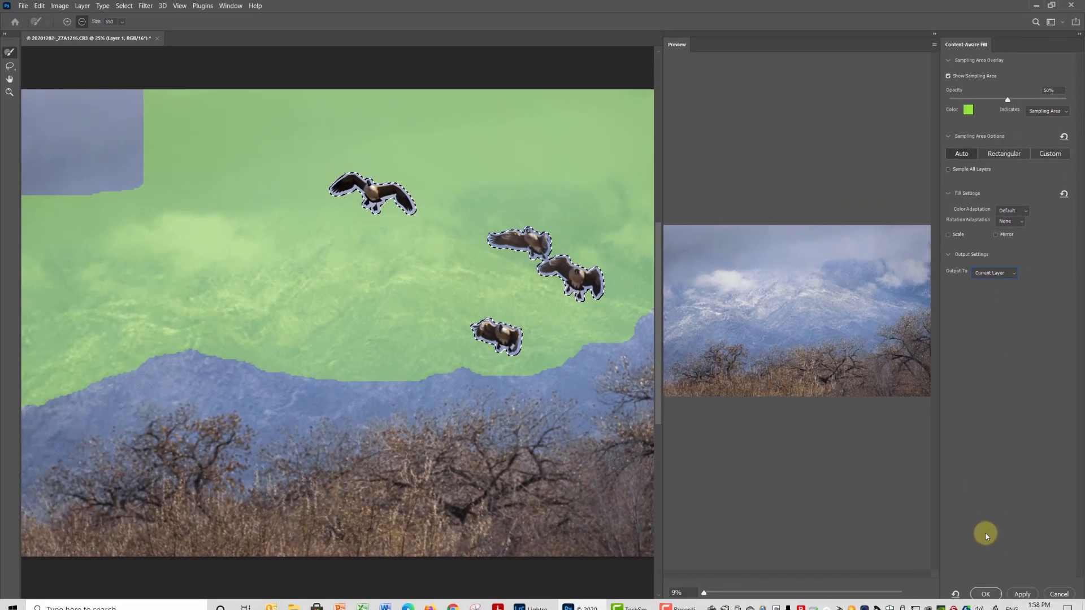
left_click(986, 593)
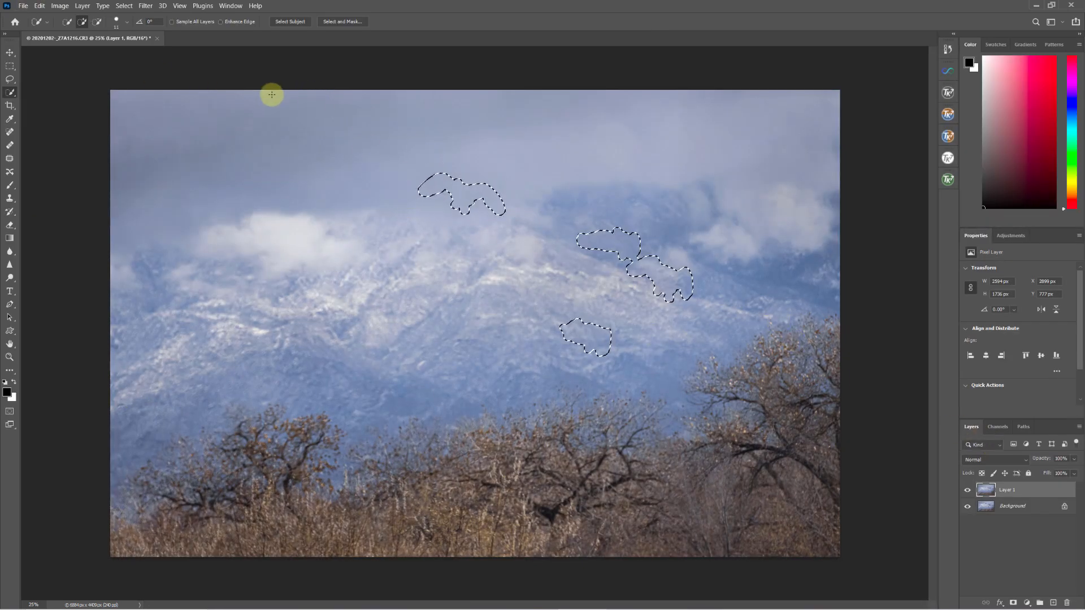
left_click(124, 6)
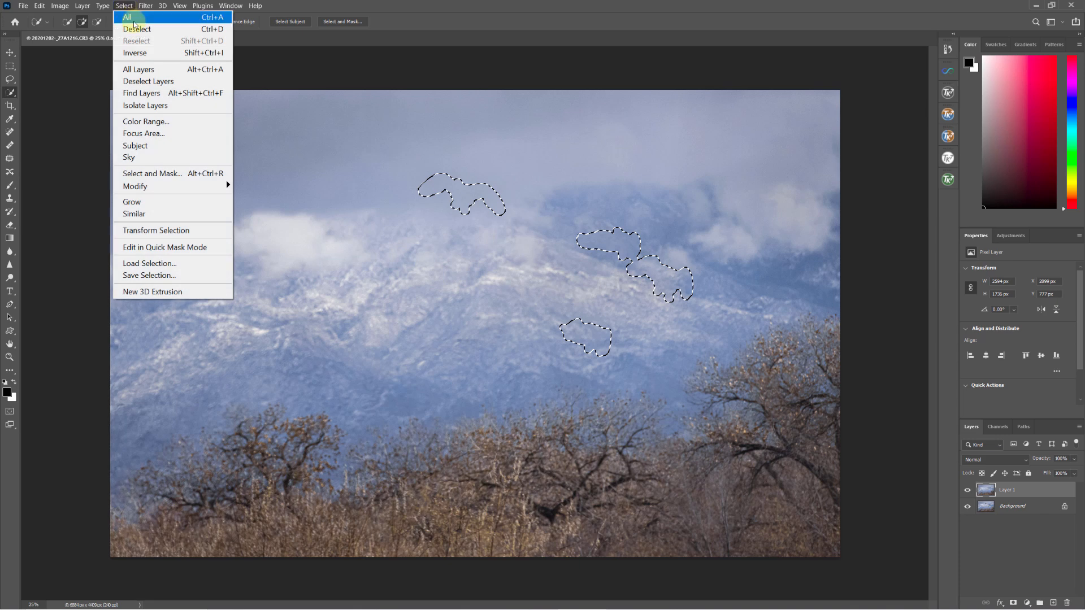
left_click(134, 31)
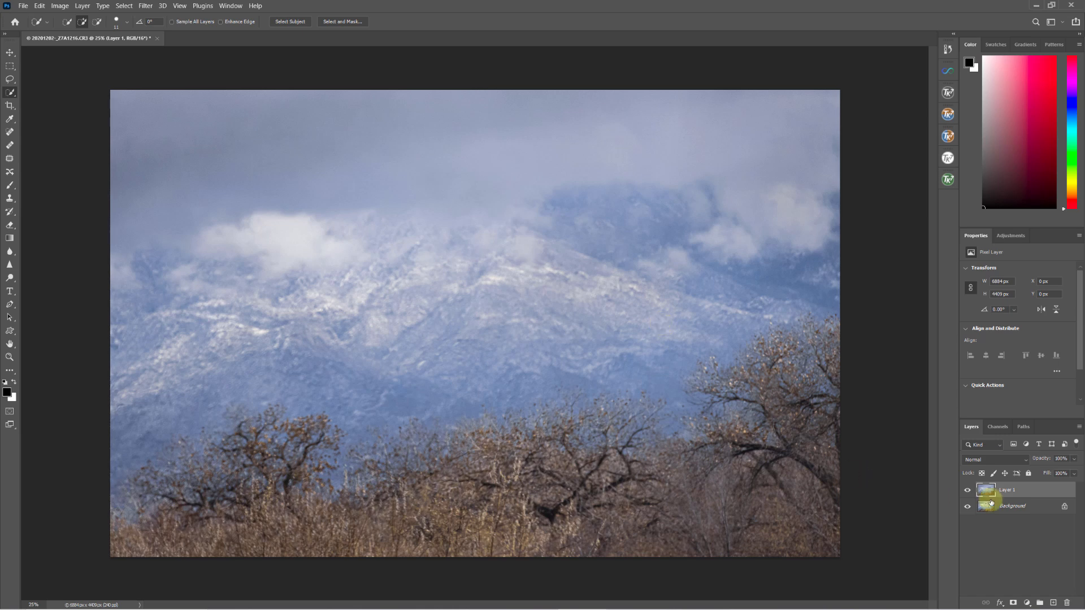
Convert Layer 1 to a smart object and apply a Radial Blur with amount 31, Zoom method and Draft quality
right_click(1024, 493)
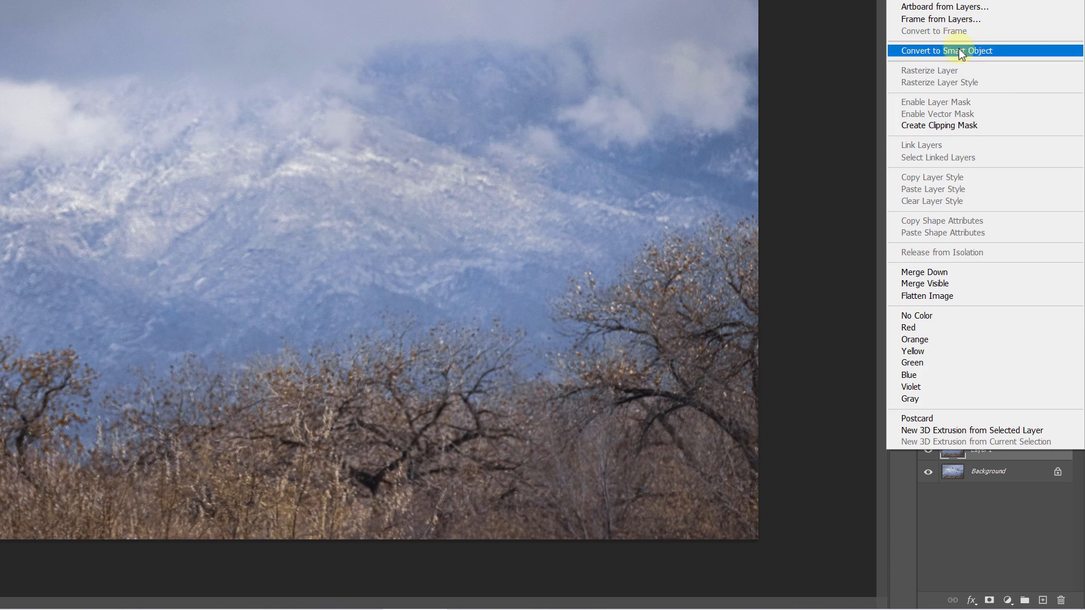
left_click(961, 52)
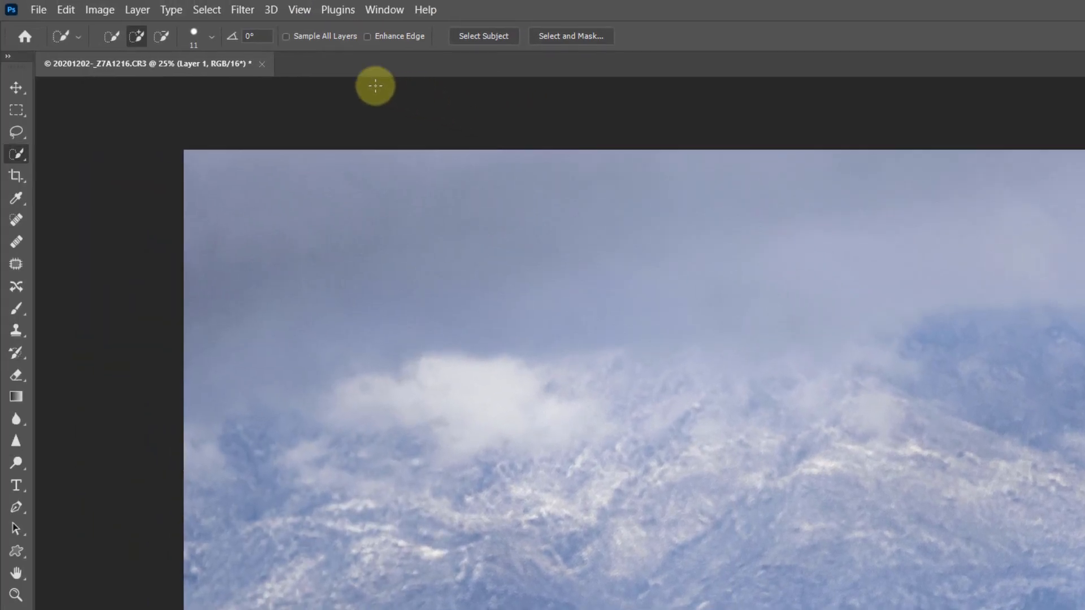
left_click(243, 10)
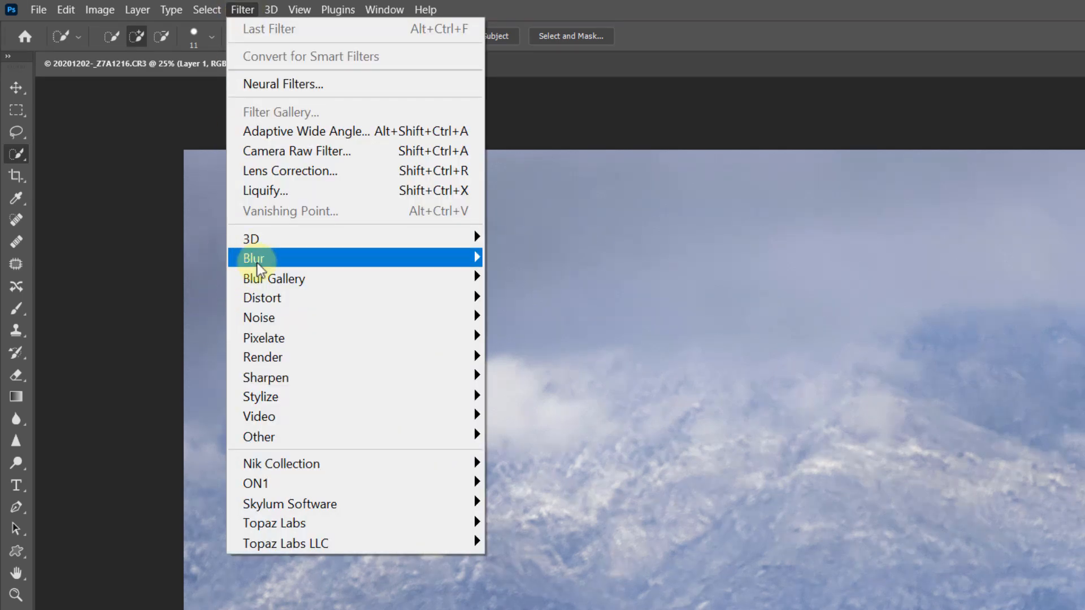
mouse_move(259, 259)
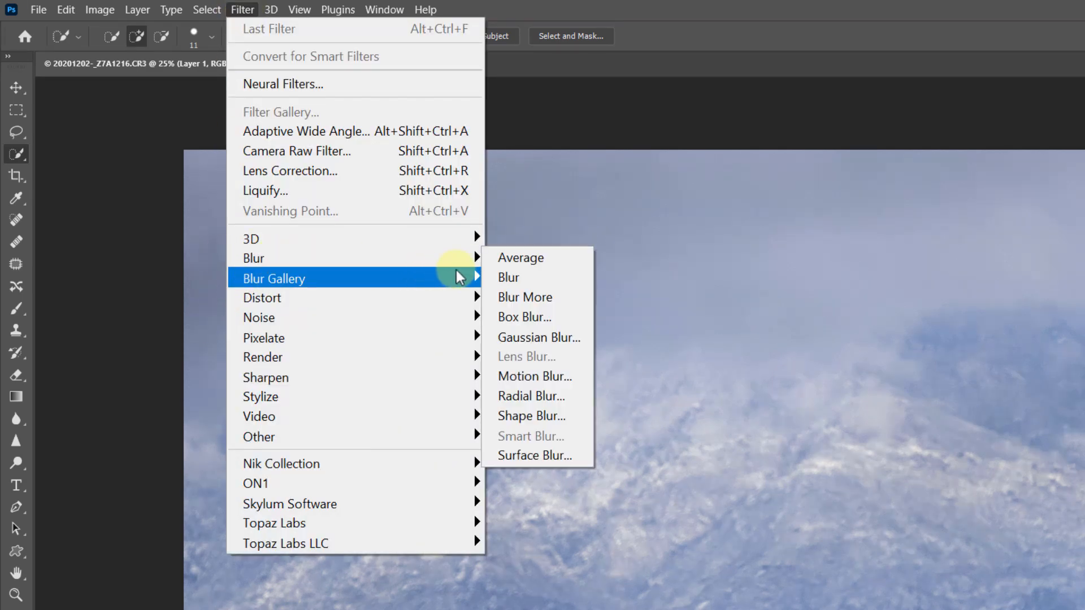
mouse_move(462, 259)
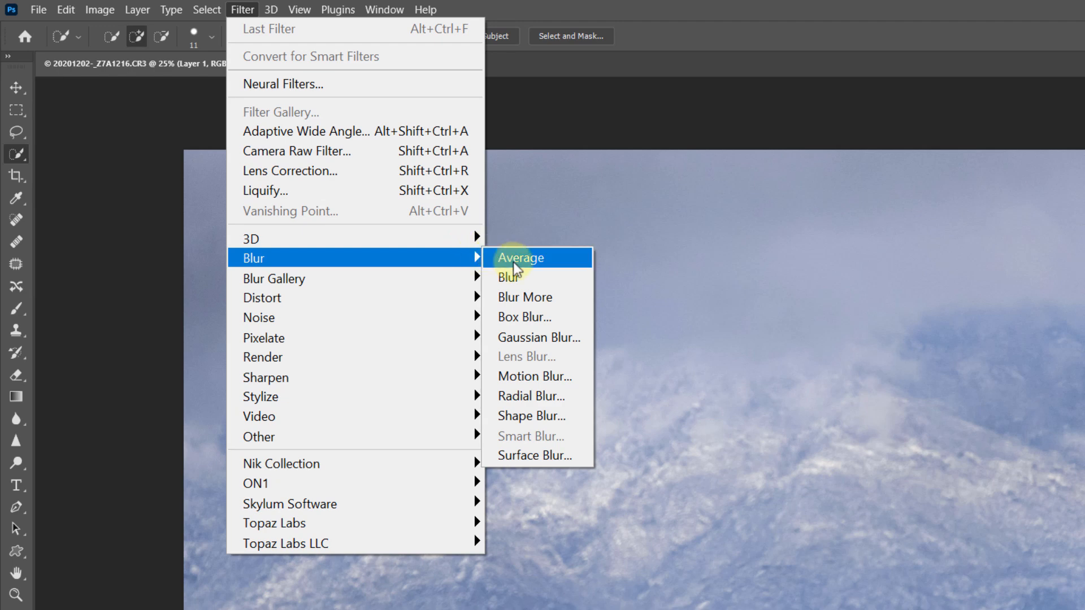
left_click(527, 398)
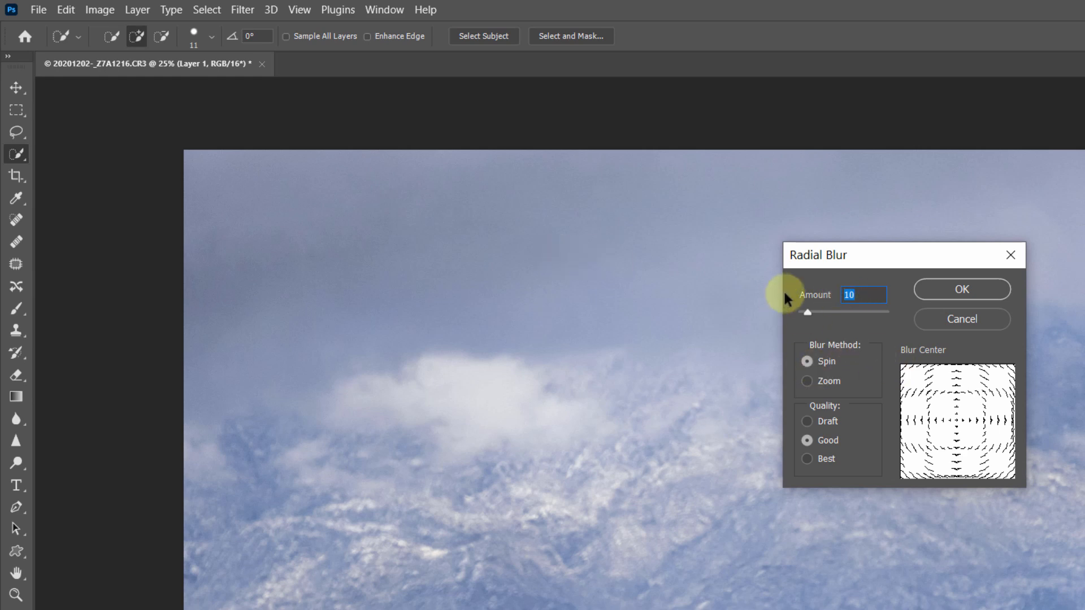
left_click_drag(806, 312, 826, 312)
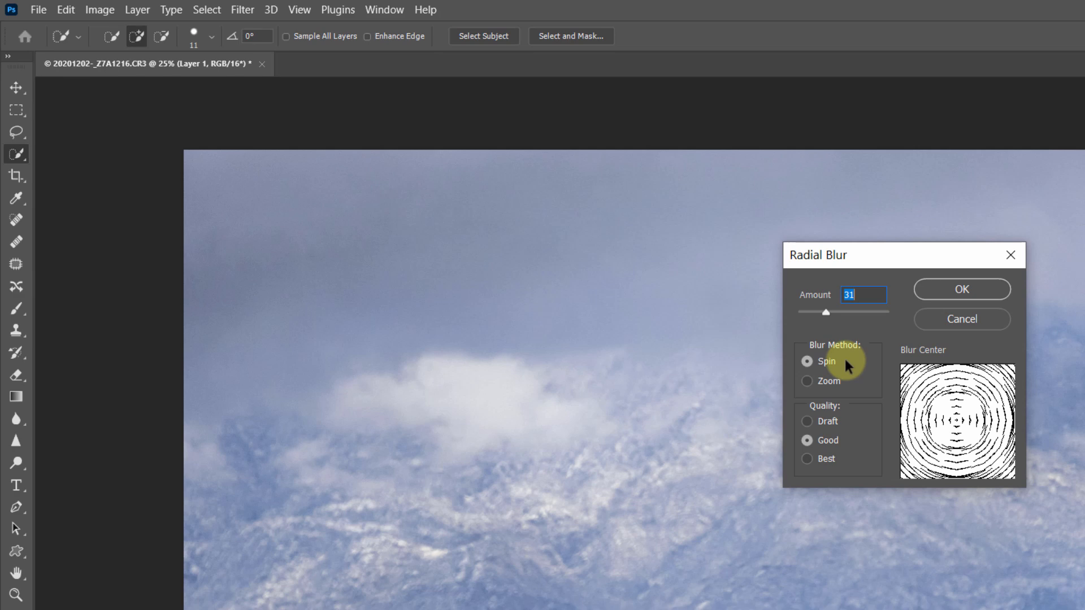
left_click(810, 380)
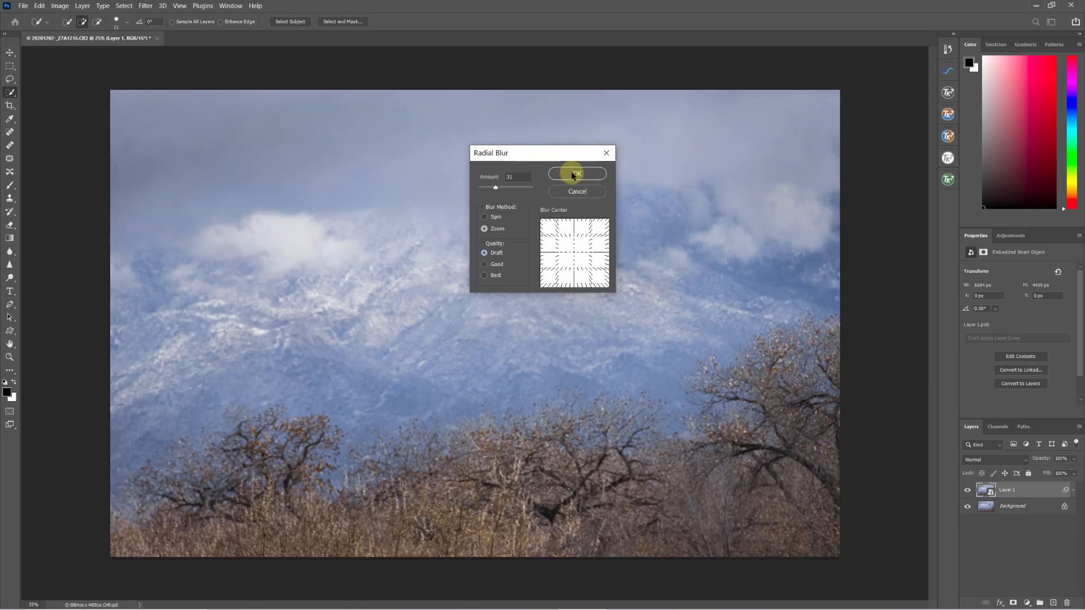
left_click(572, 175)
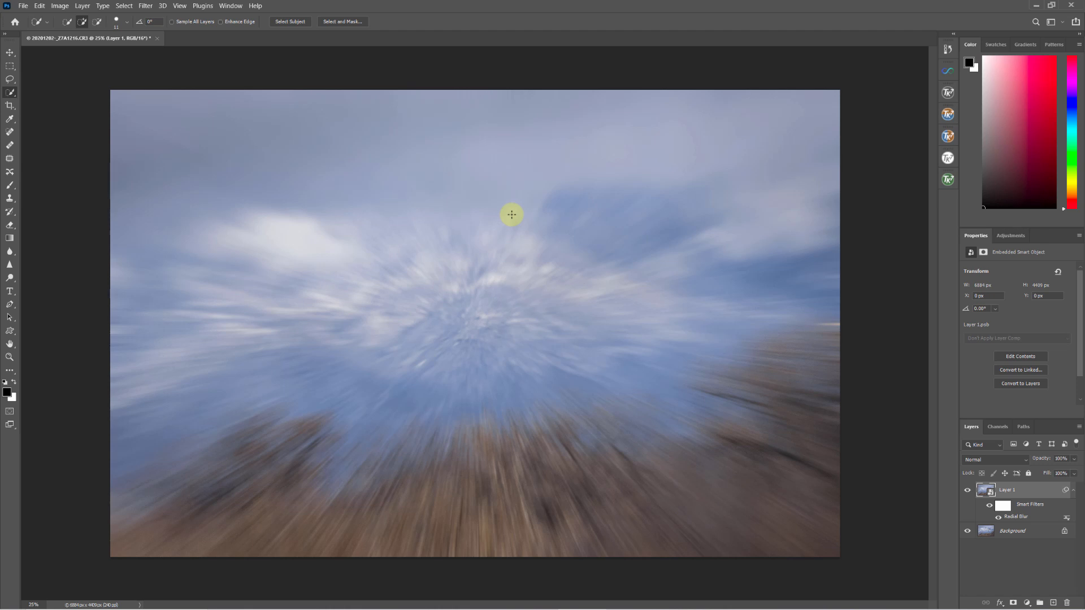
Hide Layer 1 and select the four geese as the subject on the Background layer
left_click(969, 494)
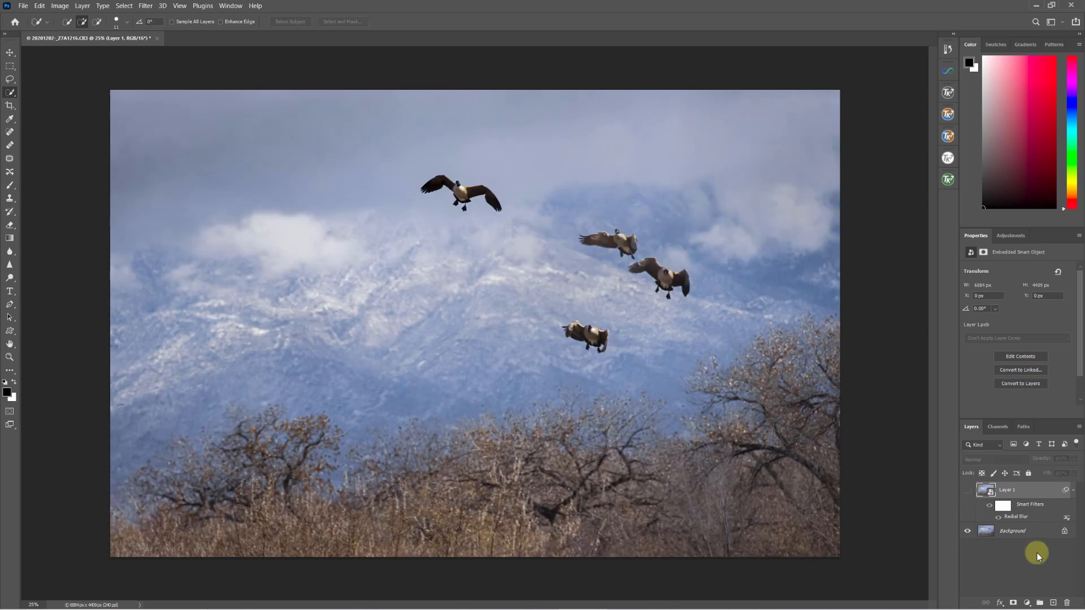
left_click(1014, 533)
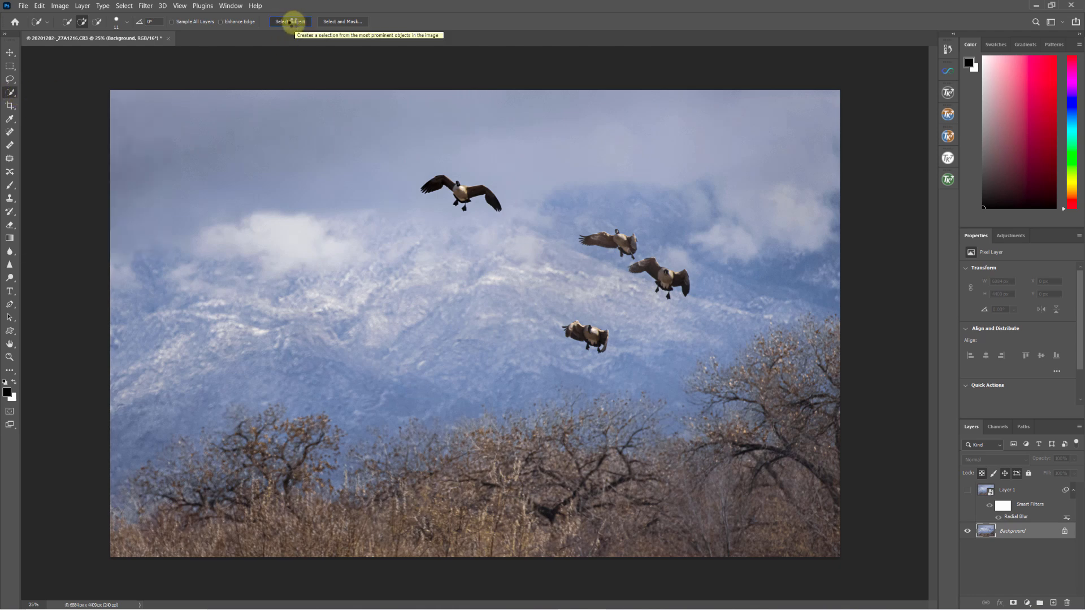
left_click(290, 21)
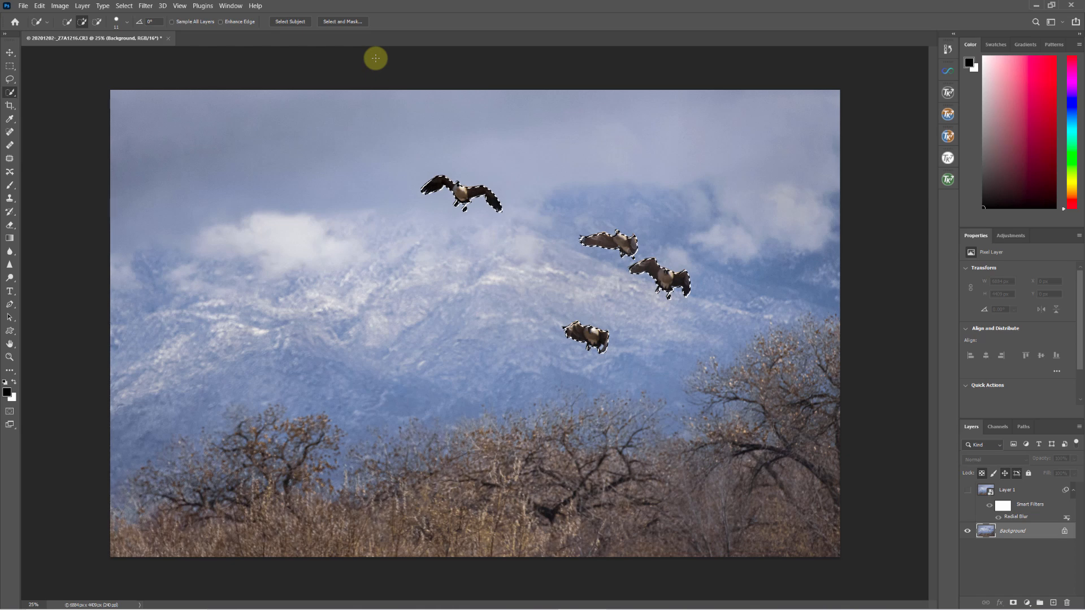
Check the geese selection in Select and Mask with the Overlay view and output it as a Selection
left_click(340, 23)
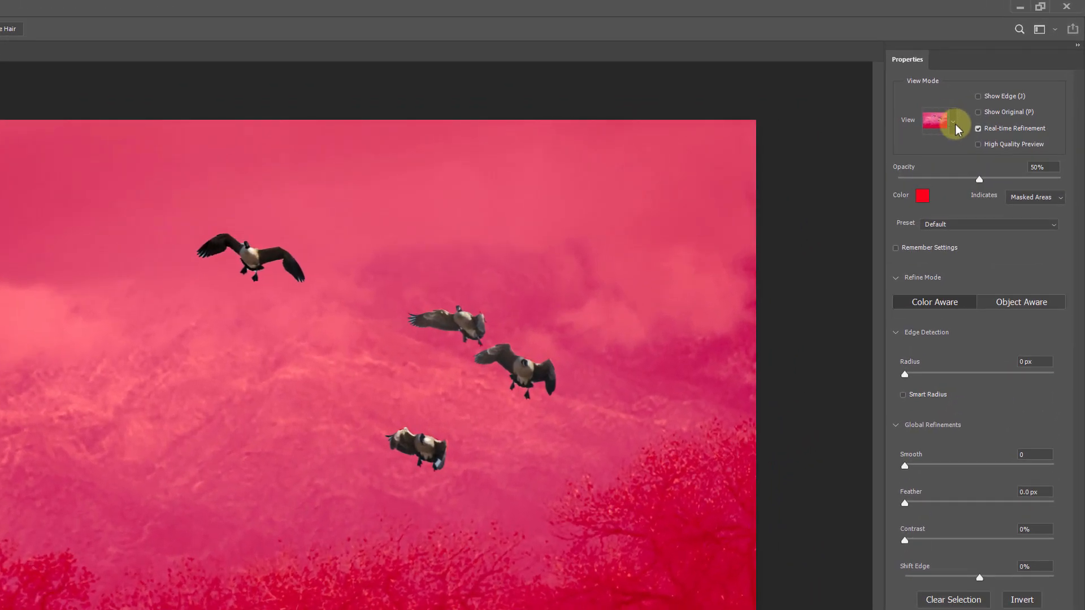
left_click(952, 122)
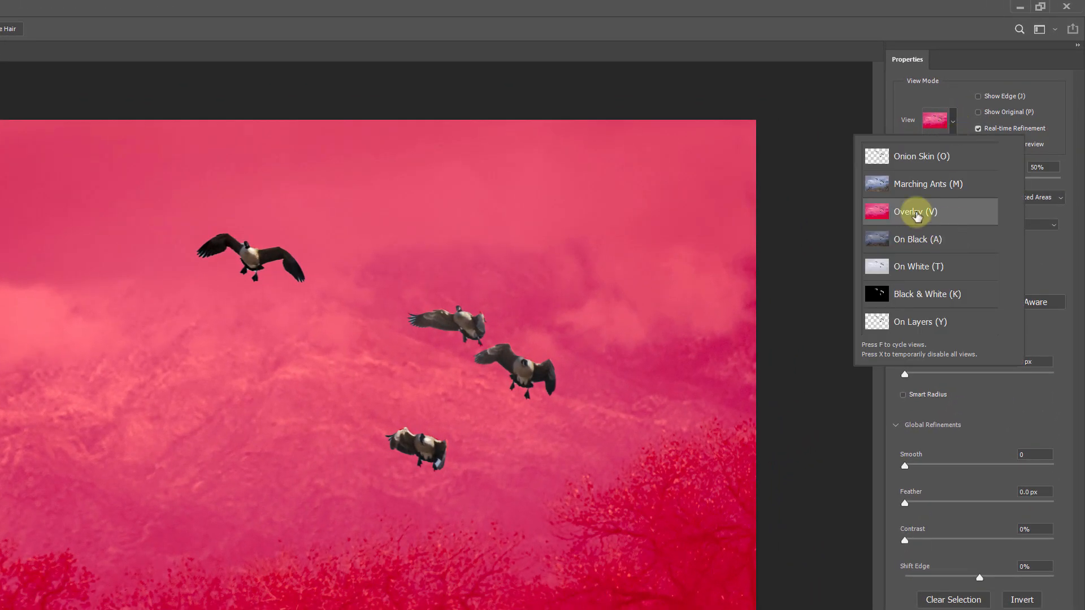
left_click(807, 191)
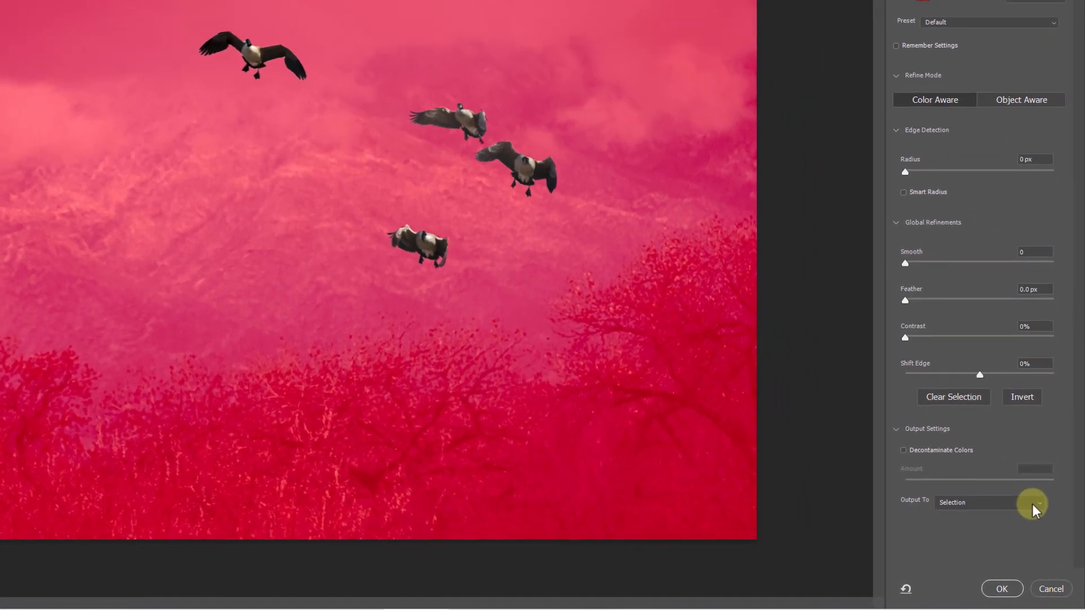
left_click(1039, 503)
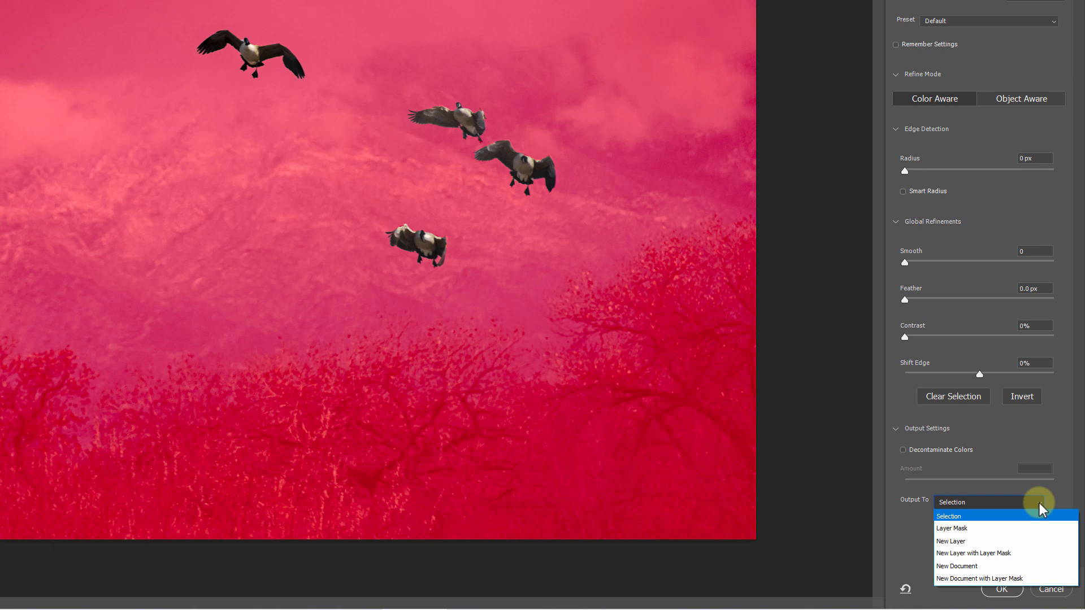
left_click(1015, 517)
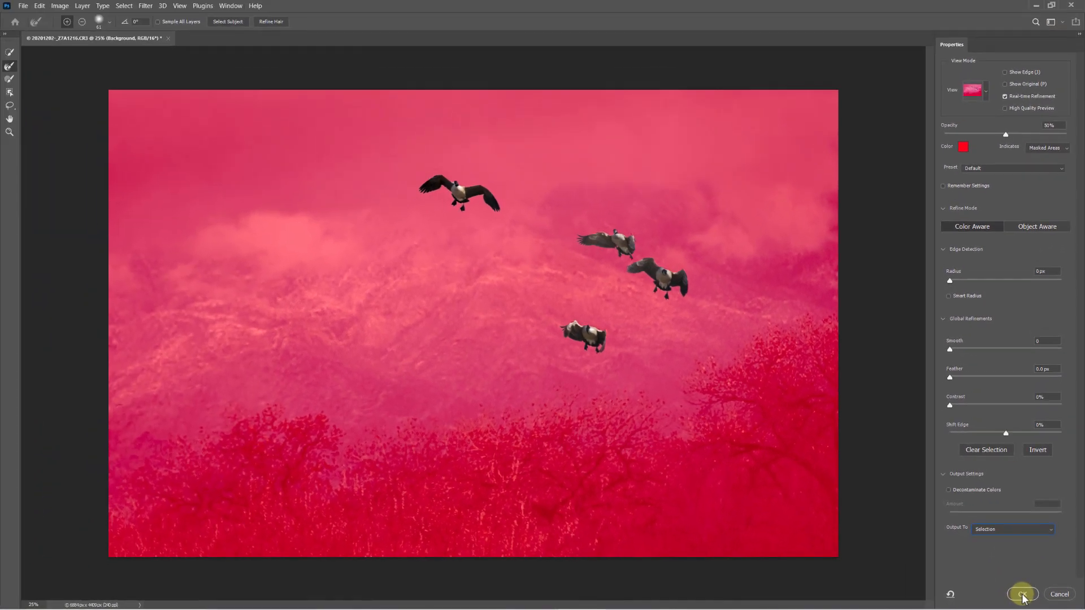
left_click(1022, 594)
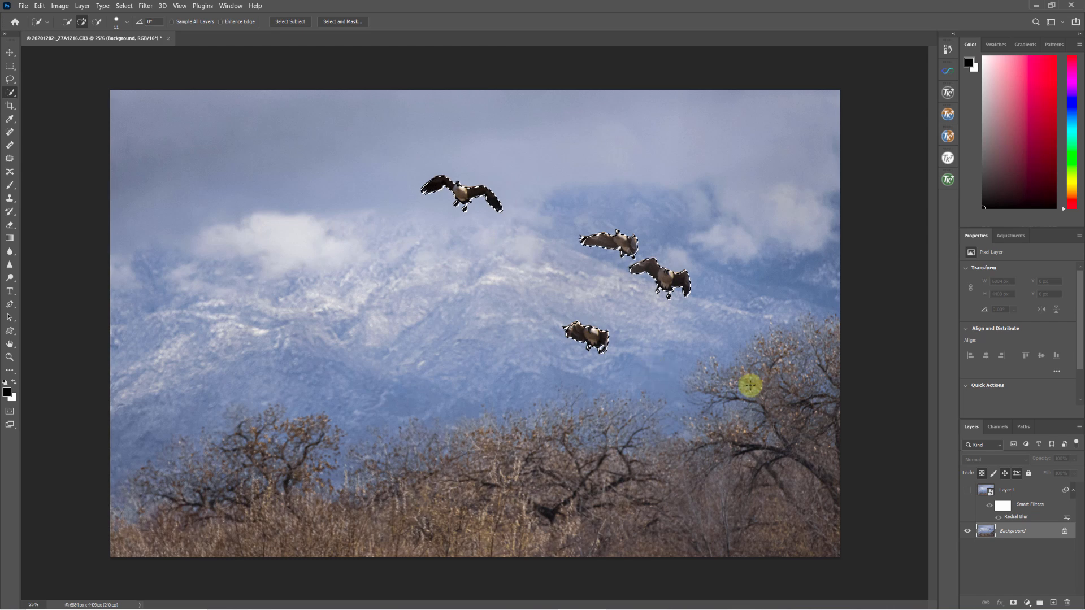
Show Layer 1 again and add a layer mask from the selection that hides the blurred layer over the geese
left_click(968, 492)
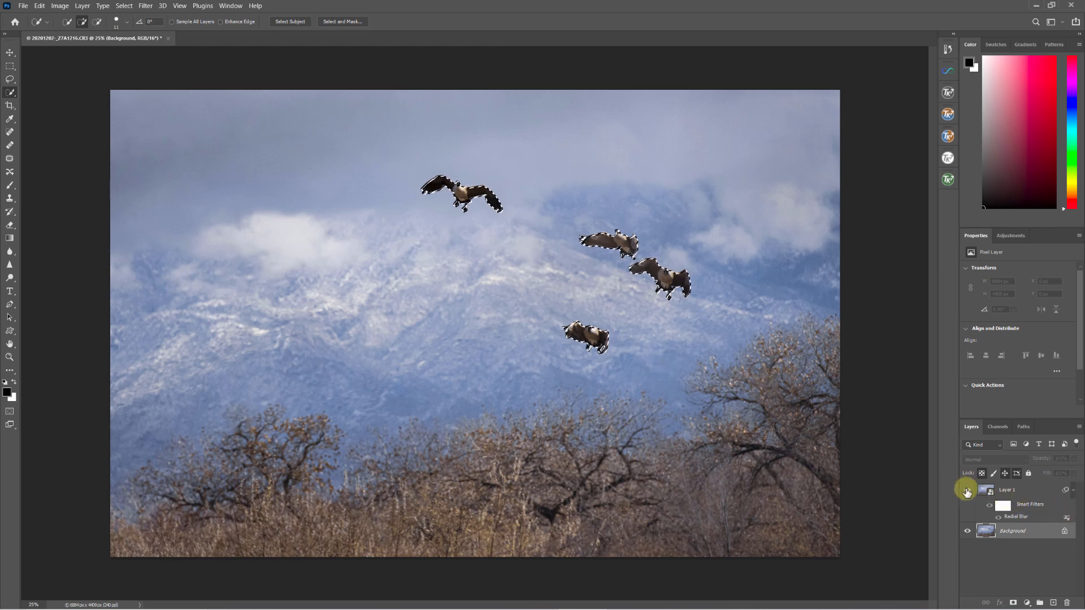
left_click(1008, 491)
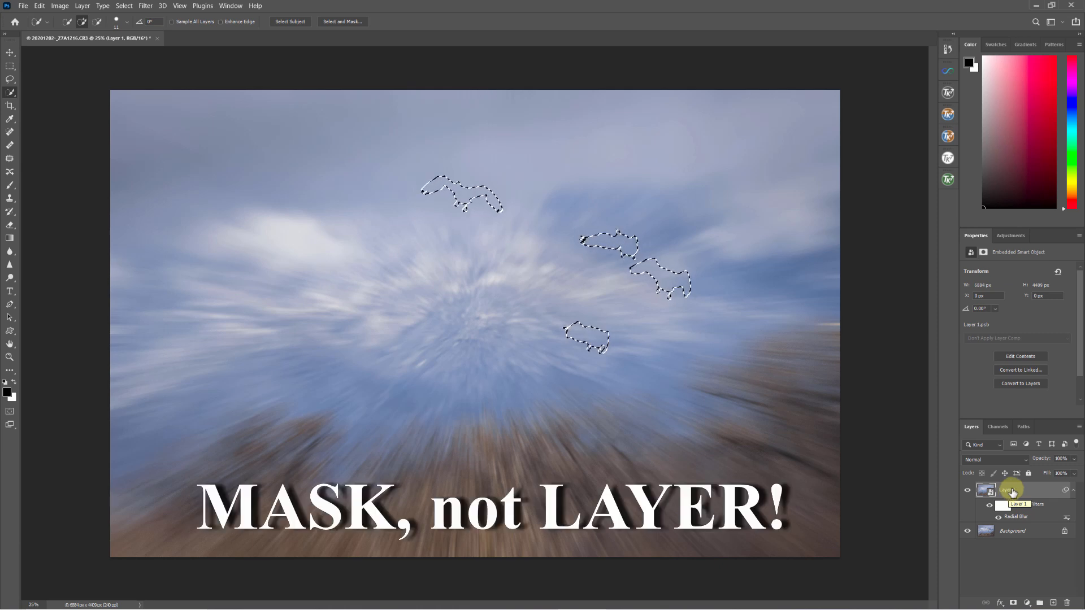
left_click(1014, 603)
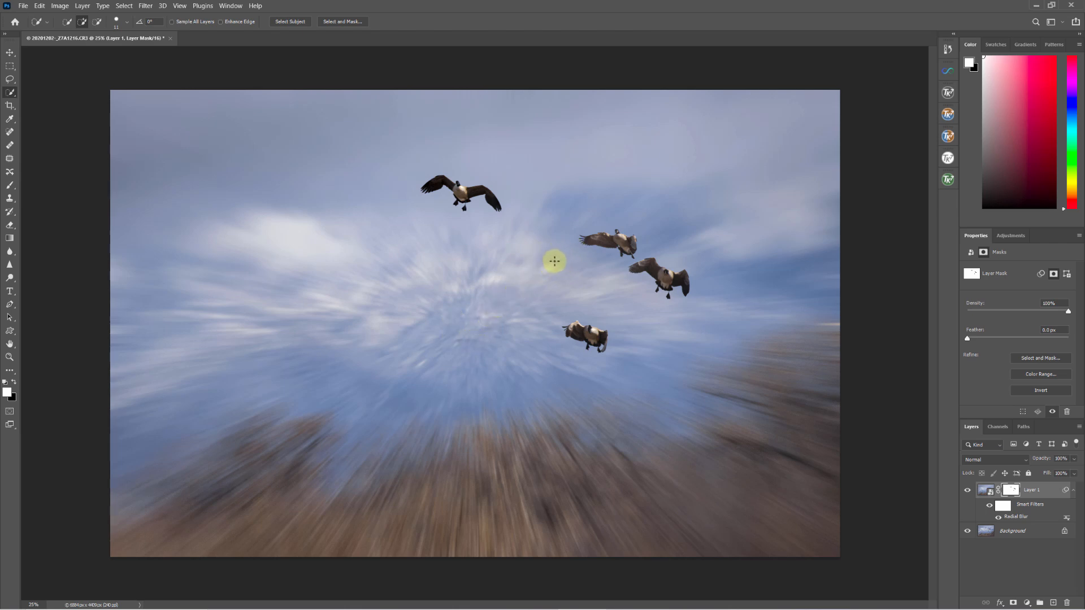
Edit Layer 1's Radial Blur smart filter, setting the amount to 40 and moving the blur center slightly up and right
left_click(1020, 519)
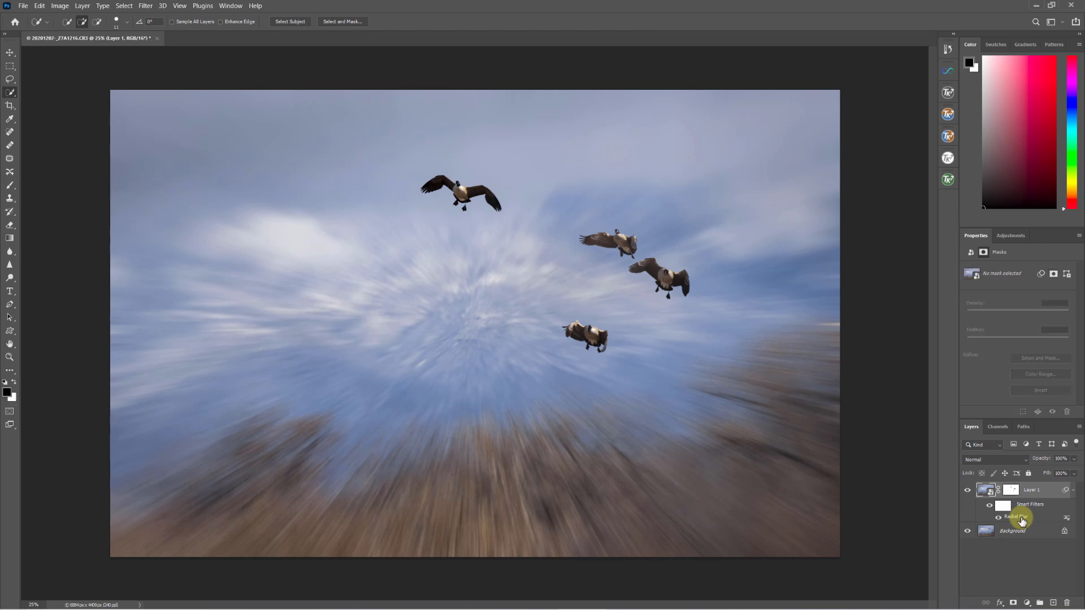
double_click(1021, 518)
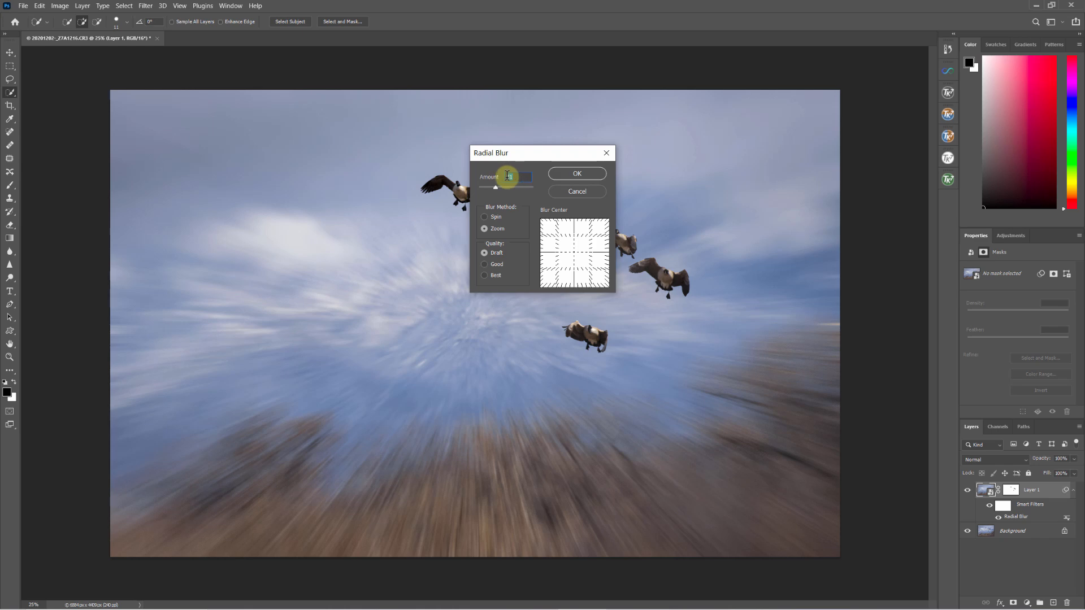
type("40")
left_click_drag(573, 251, 580, 249)
left_click(577, 173)
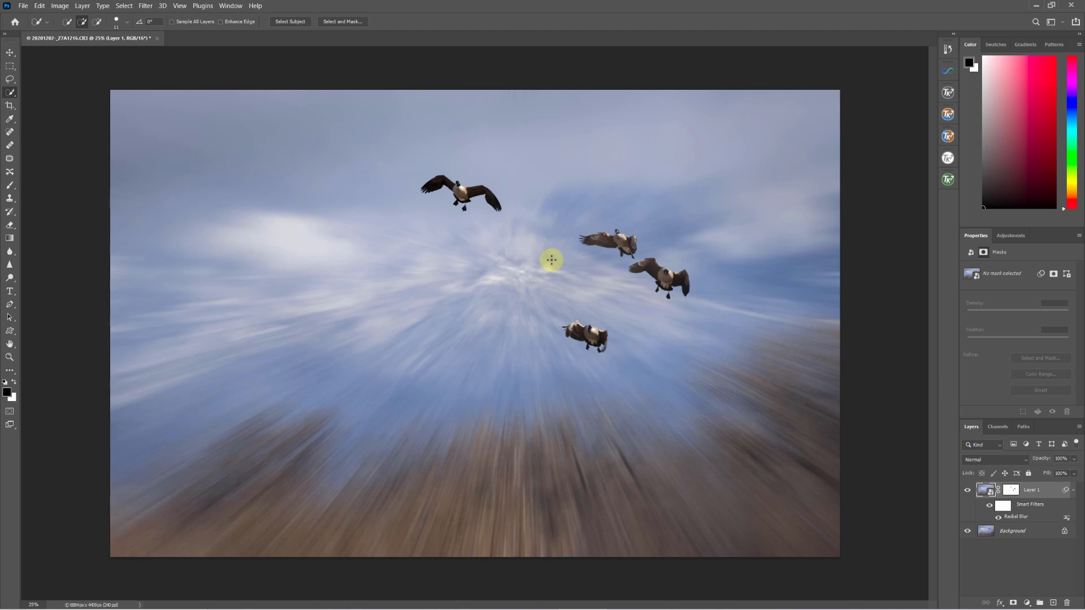
Nudge the Radial Blur center slightly farther up and right at Best quality, and compare the image with Layer 1 hidden and shown
double_click(1018, 516)
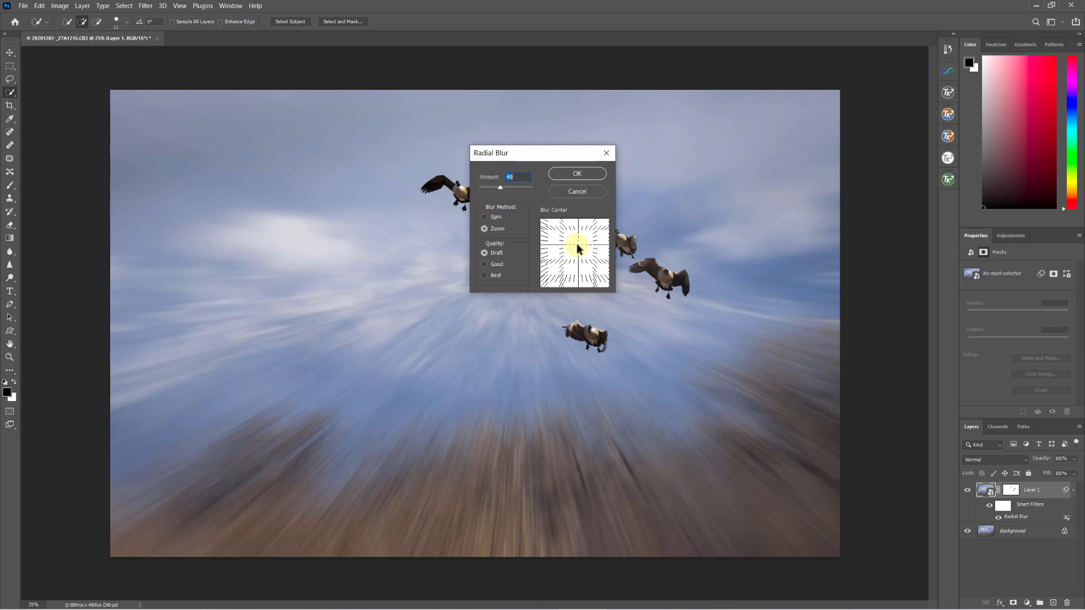
left_click_drag(577, 245, 574, 247)
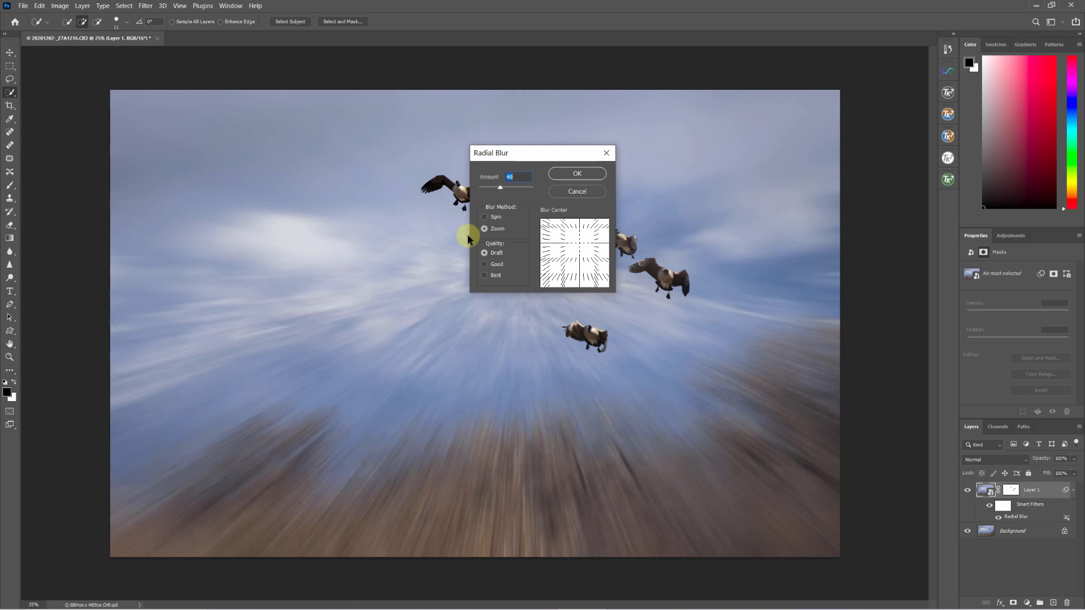
left_click(484, 276)
left_click(573, 174)
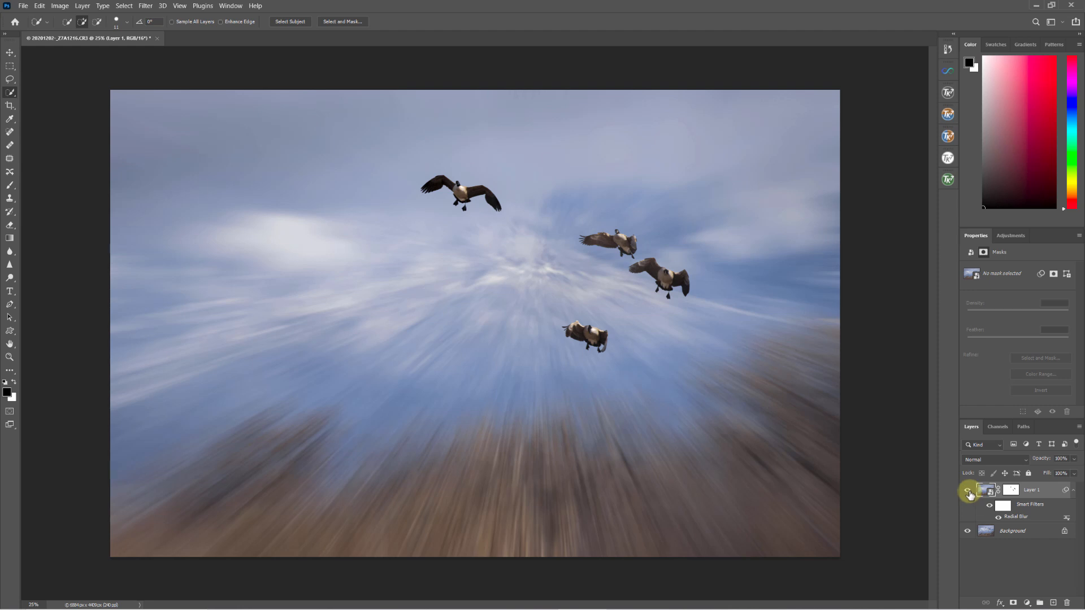
left_click(967, 490)
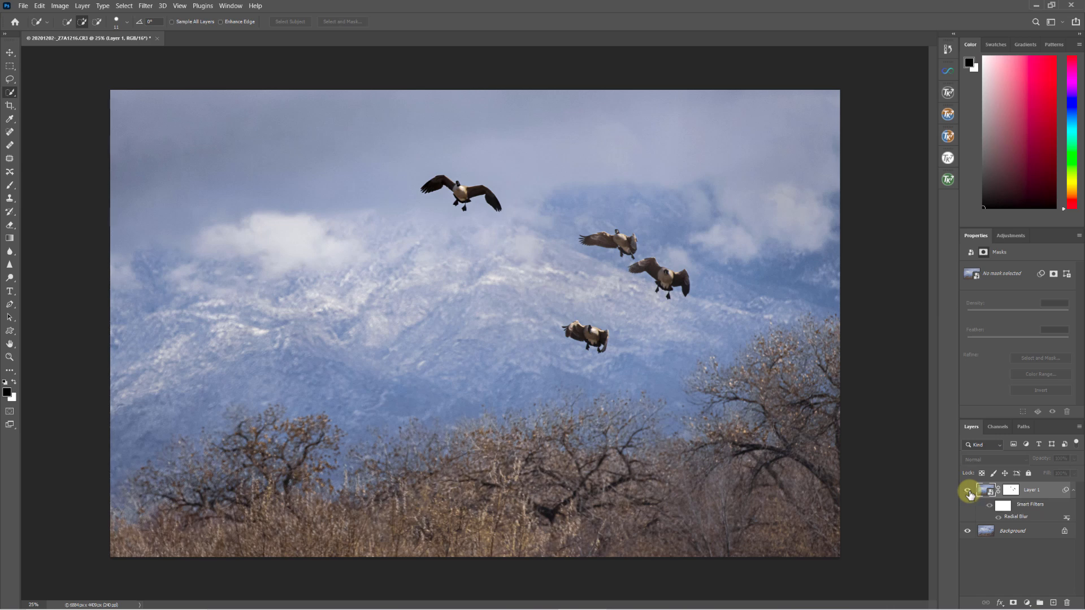
left_click(967, 490)
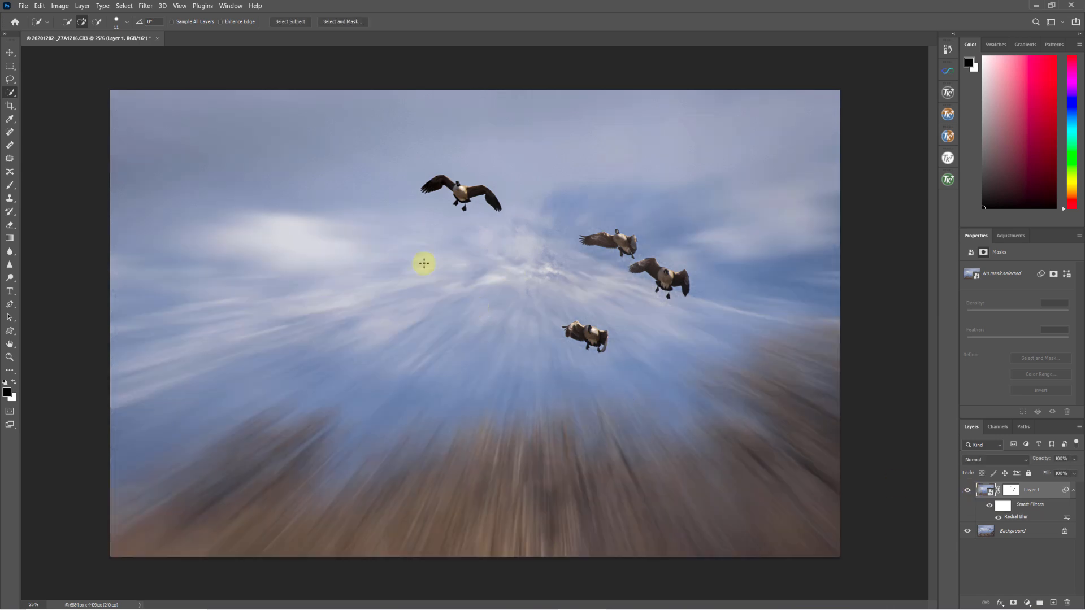